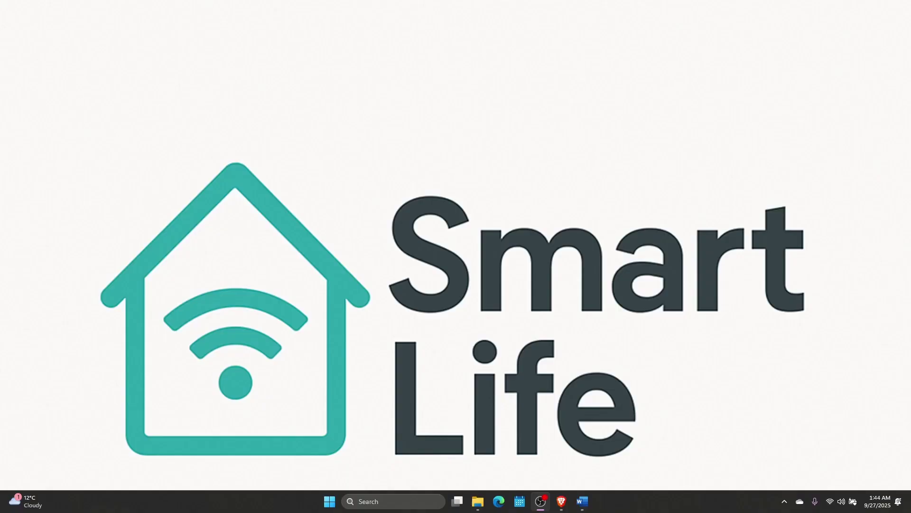
Switch to the Sonos app and start adding the new Era 300 from the system settings, continuing through its audio PIN connection
{"action": "key", "text": "alt+Tab"}
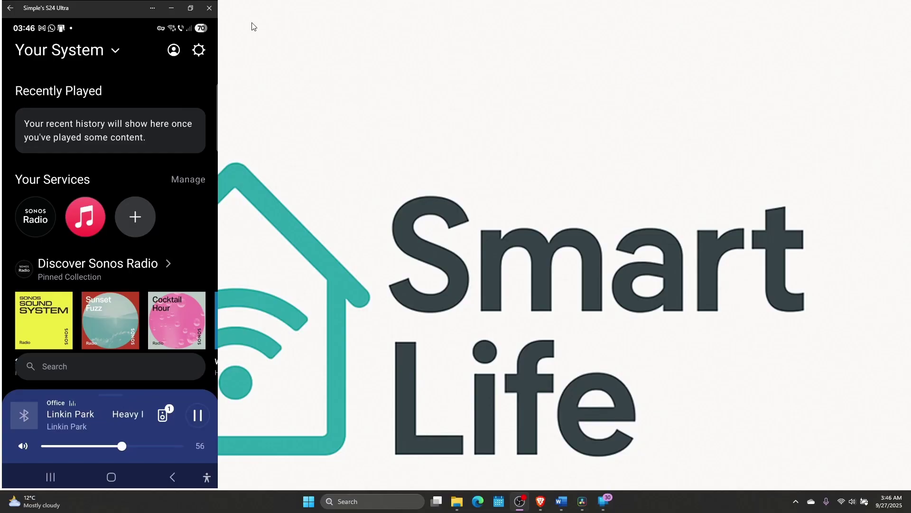
{"action": "left_click", "coordinate": [199, 50]}
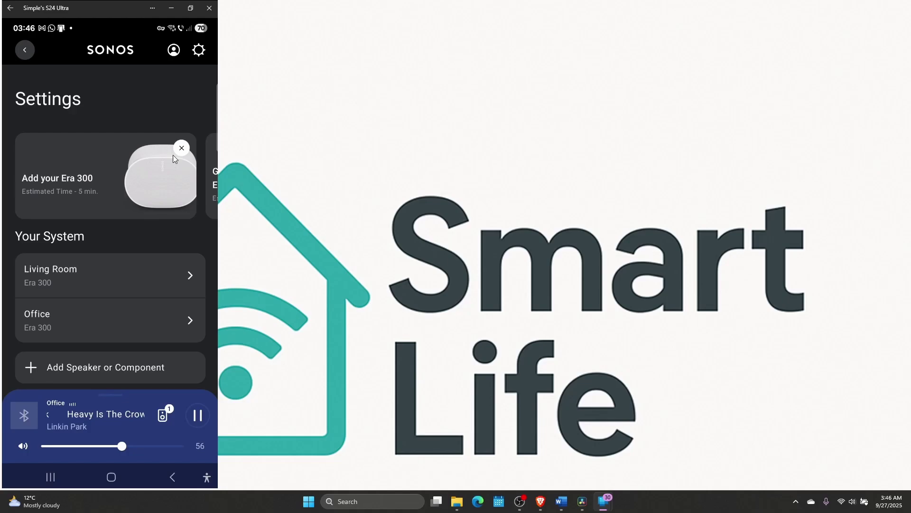
{"action": "left_click", "coordinate": [110, 166]}
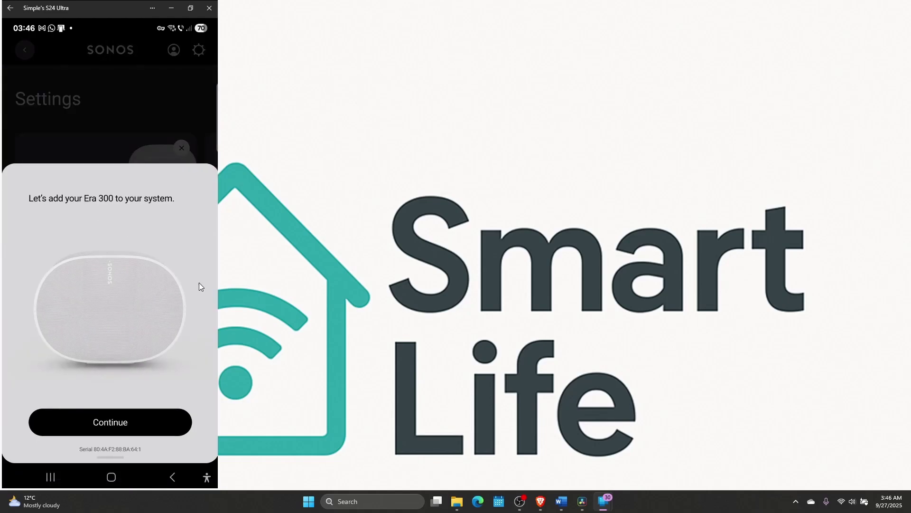
{"action": "left_click", "coordinate": [116, 422]}
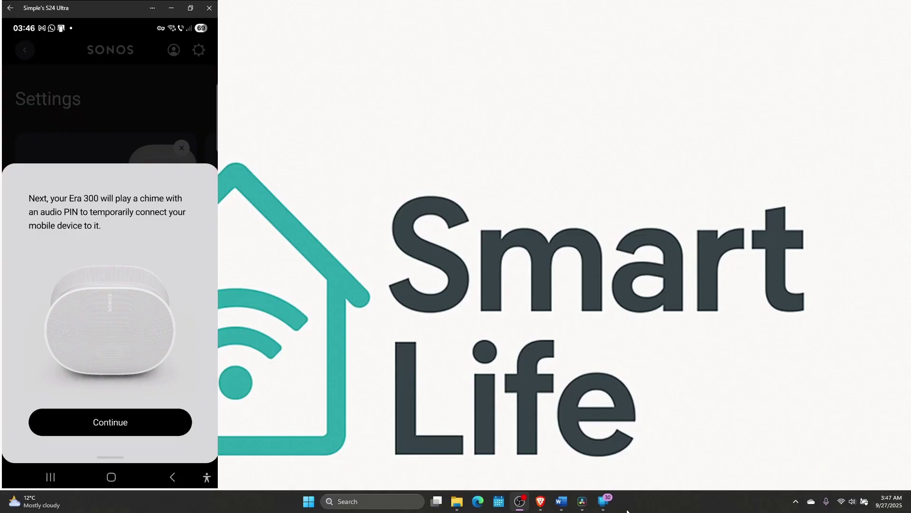
{"action": "left_click", "coordinate": [120, 428]}
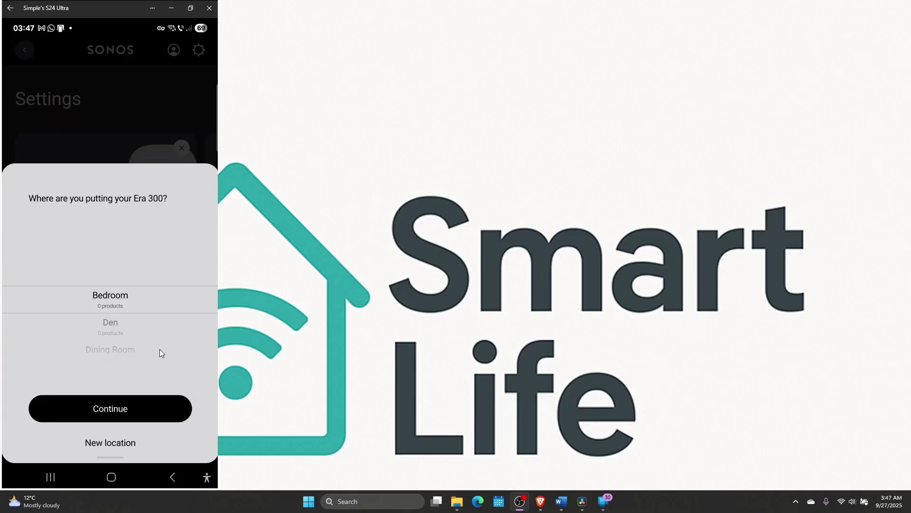
Assign the new Era 300 to the Living Room and finish adding it
{"action": "scroll", "coordinate": [145, 312], "scroll_direction": "down", "scroll_amount": 2}
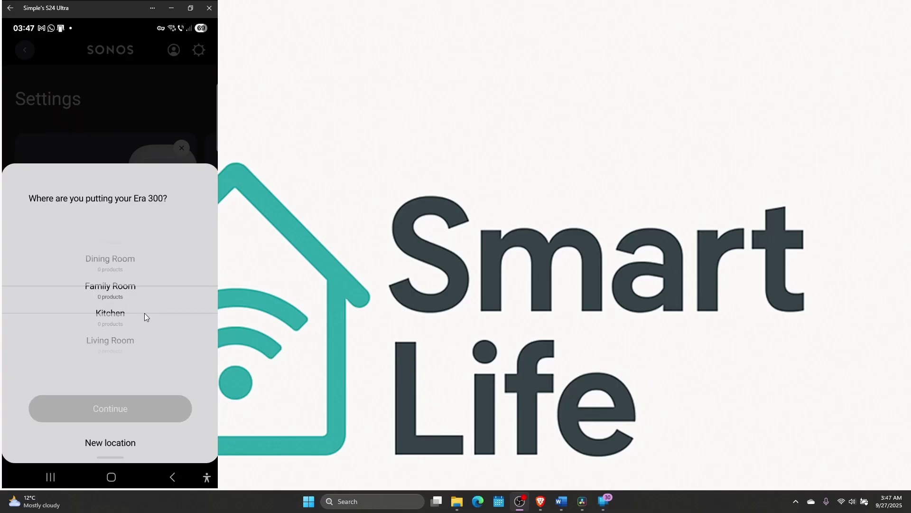
{"action": "scroll", "coordinate": [145, 312], "scroll_direction": "down", "scroll_amount": 1}
{"action": "scroll", "coordinate": [130, 318], "scroll_direction": "down", "scroll_amount": 1}
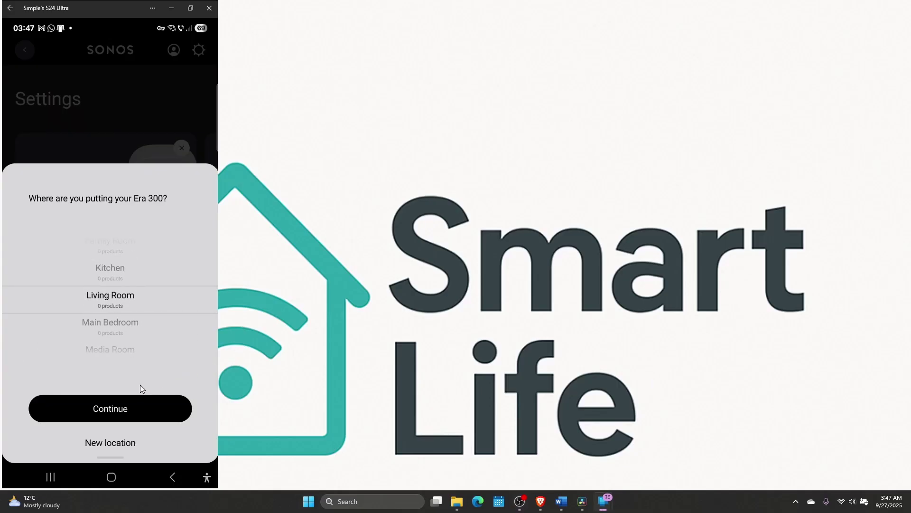
{"action": "left_click", "coordinate": [111, 408]}
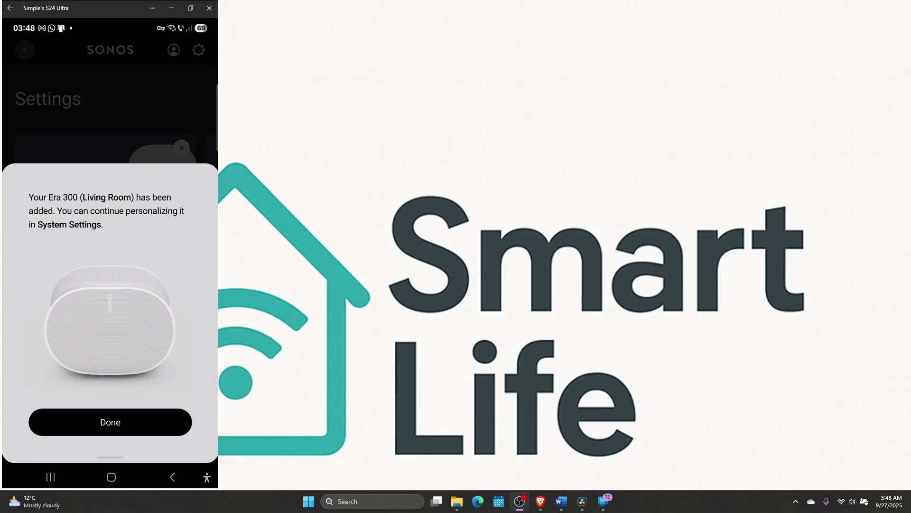
{"action": "left_click", "coordinate": [97, 434]}
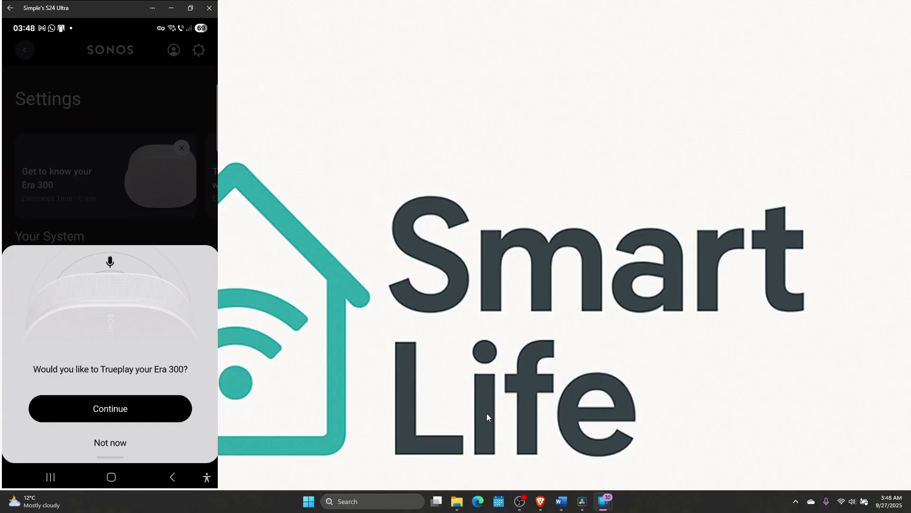
Run Trueplay tuning for the Living Room Era 300 and finish the setup
{"action": "left_click", "coordinate": [170, 417]}
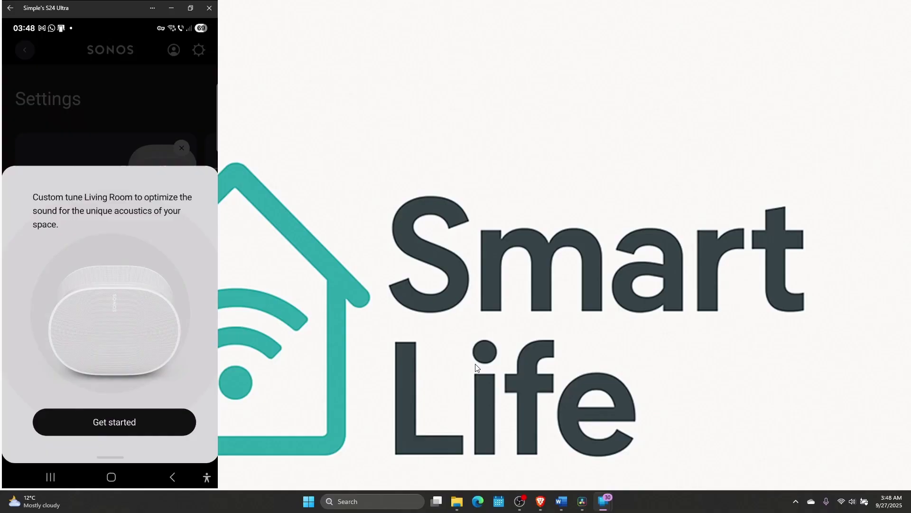
{"action": "left_click", "coordinate": [130, 423]}
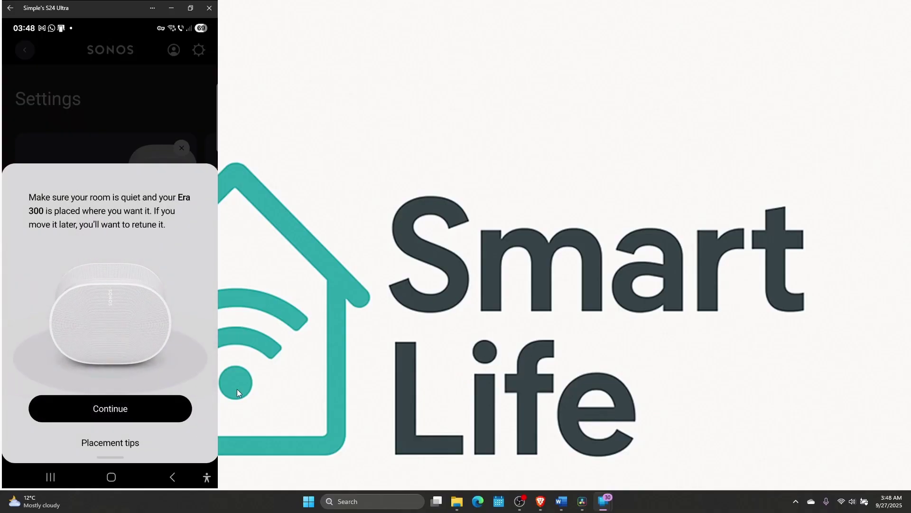
{"action": "left_click", "coordinate": [146, 409]}
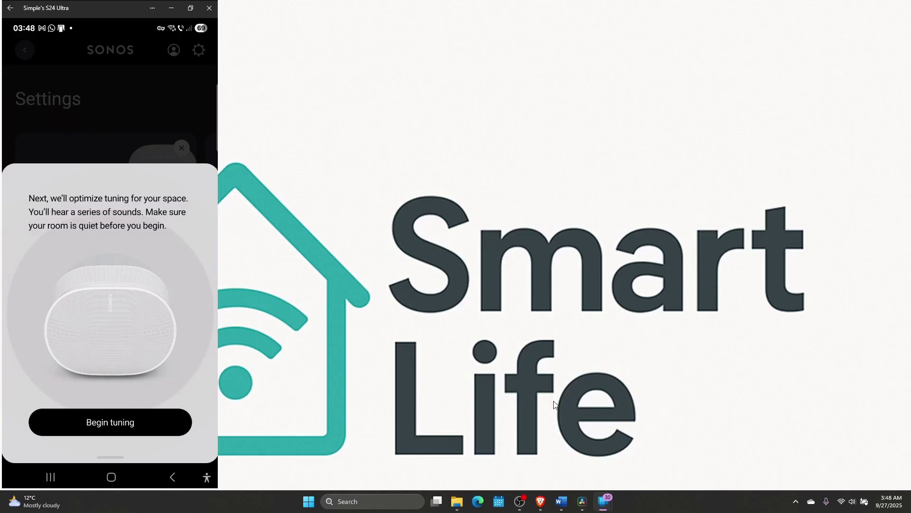
{"action": "left_click", "coordinate": [189, 421]}
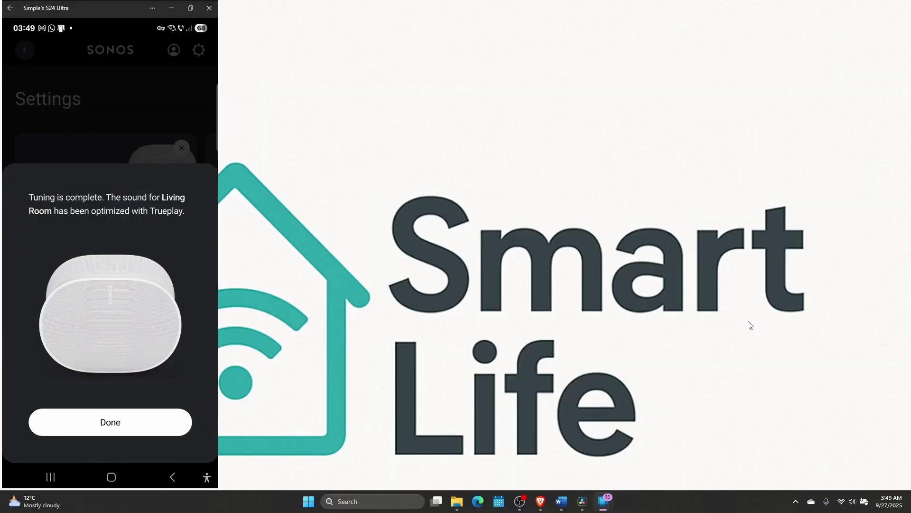
{"action": "left_click", "coordinate": [80, 423]}
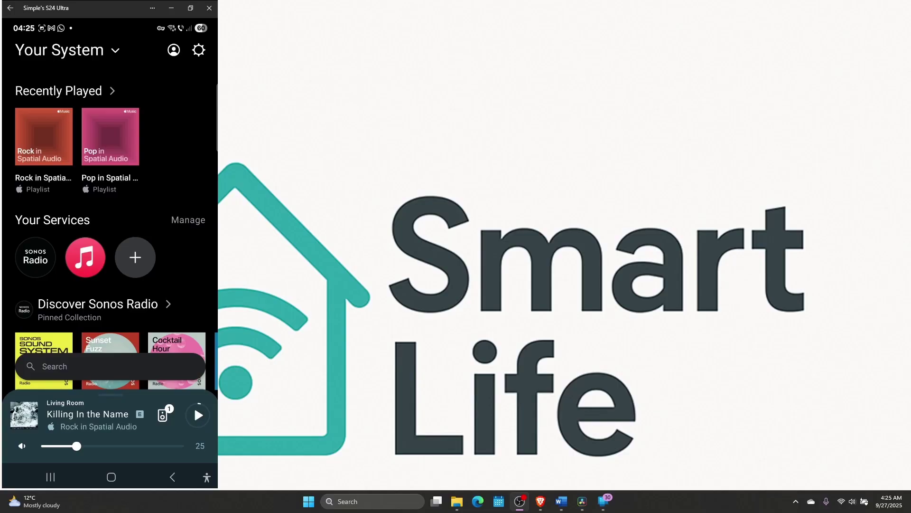
Play Tom Sawyer from Apple Music's Rock in Spatial Audio playlist in the Living Room and show the full playback view
{"action": "left_click", "coordinate": [90, 263]}
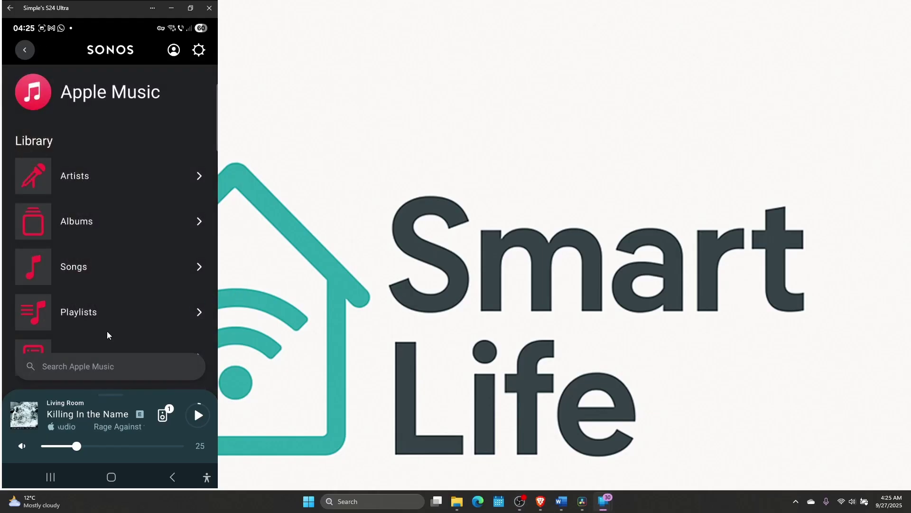
{"action": "scroll", "coordinate": [117, 279], "scroll_direction": "down", "scroll_amount": 10}
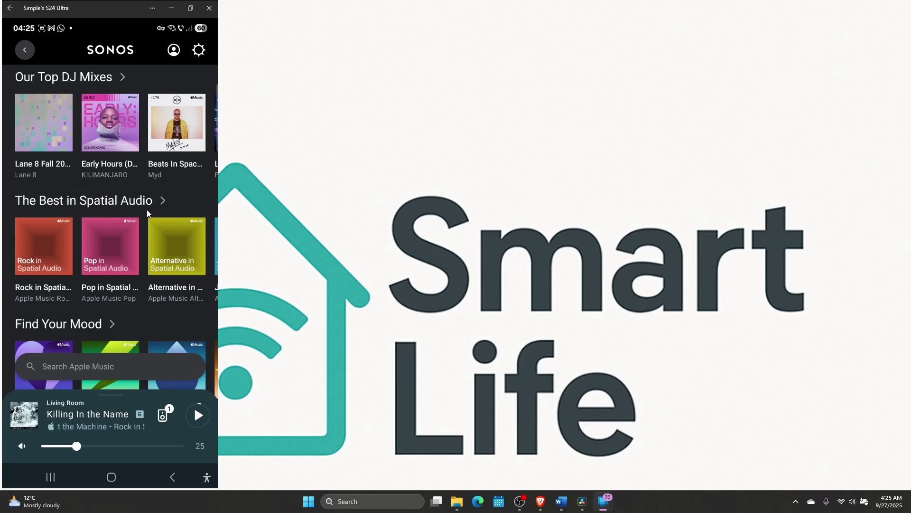
{"action": "left_click", "coordinate": [49, 258]}
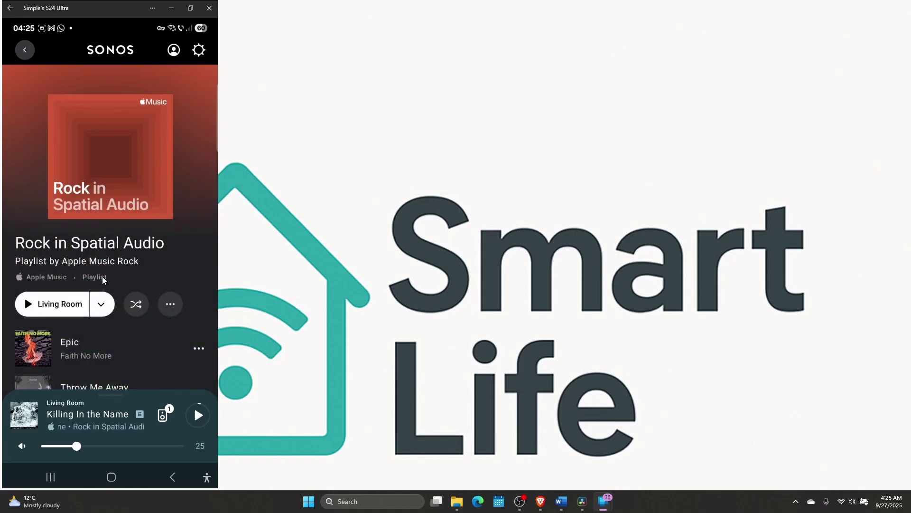
{"action": "scroll", "coordinate": [102, 276], "scroll_direction": "down", "scroll_amount": 10}
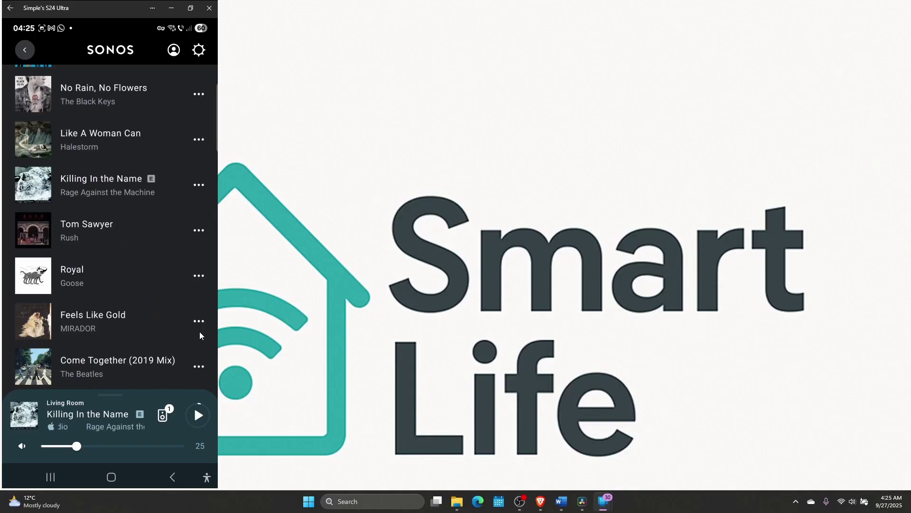
{"action": "left_click", "coordinate": [88, 418]}
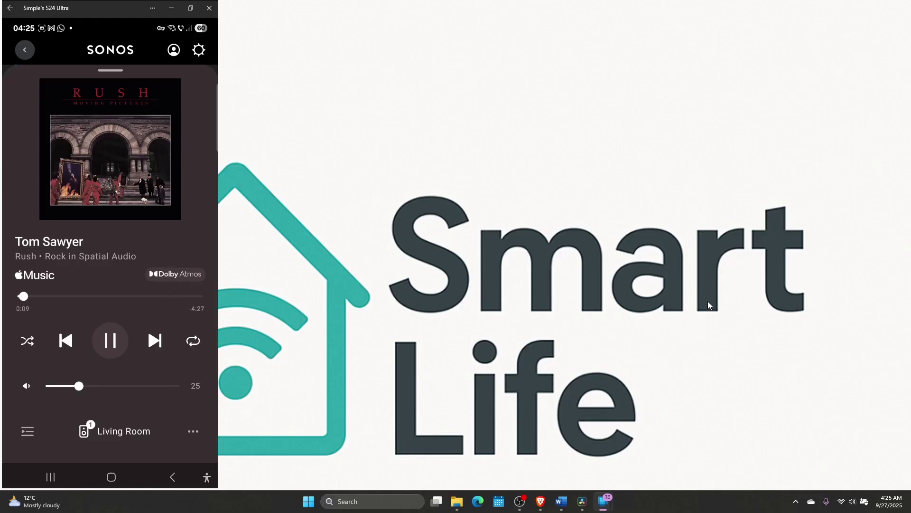
Switch to Home Assistant and start setting up a new integration under Devices & services
{"action": "key", "text": "alt+Tab"}
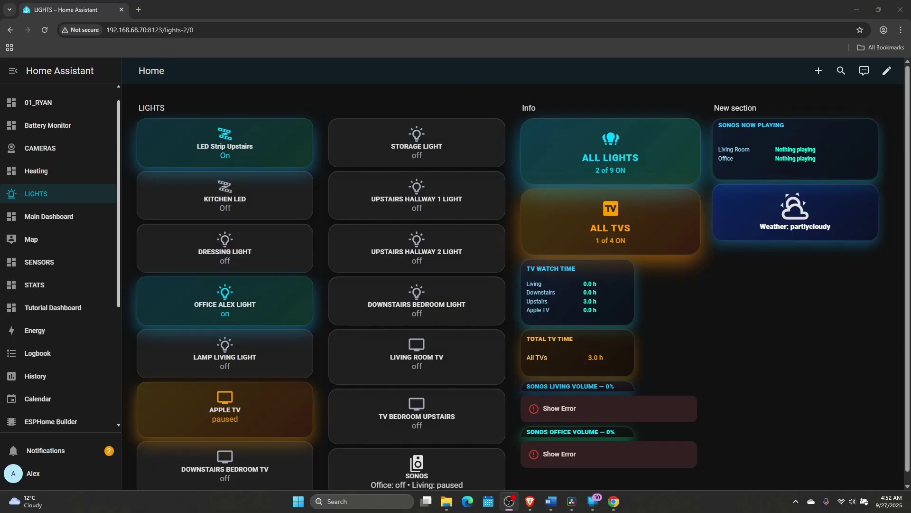
{"action": "scroll", "coordinate": [75, 279], "scroll_direction": "down", "scroll_amount": 4}
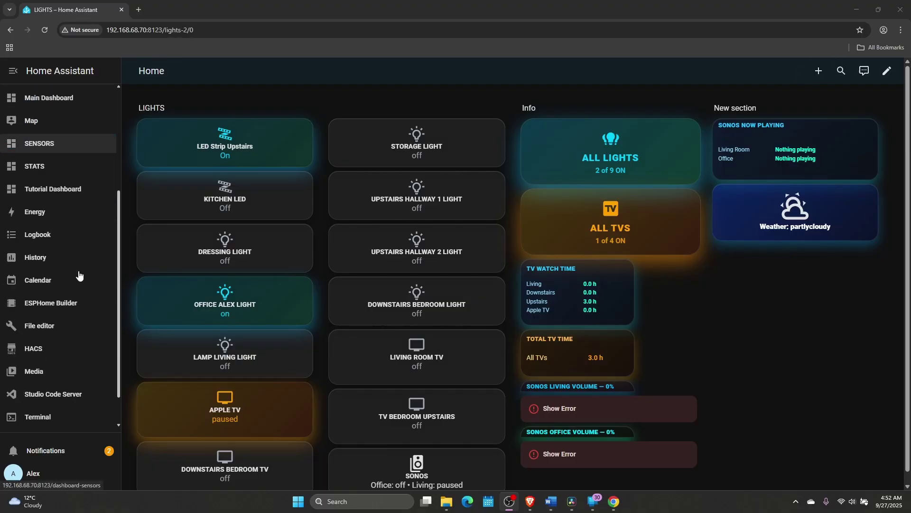
{"action": "left_click", "coordinate": [81, 413]}
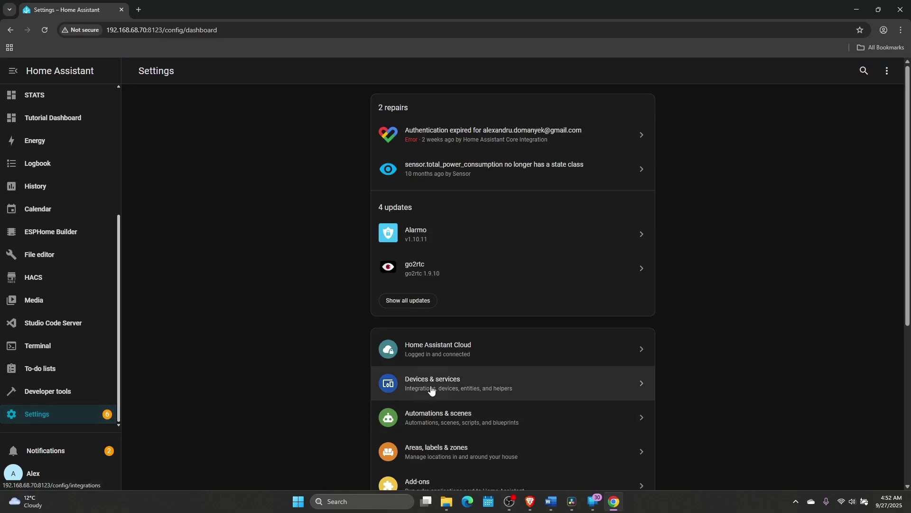
{"action": "left_click", "coordinate": [404, 384]}
{"action": "left_click", "coordinate": [867, 476]}
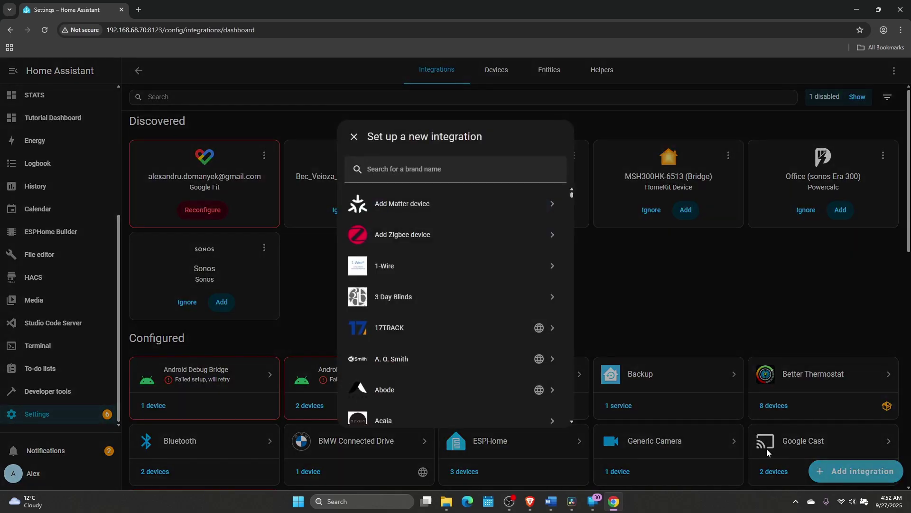
Find Sonos and add the discovered integration, keeping the suggested names and areas for the Office and Living Room Era 300 speakers
{"action": "type", "text": "sono"}
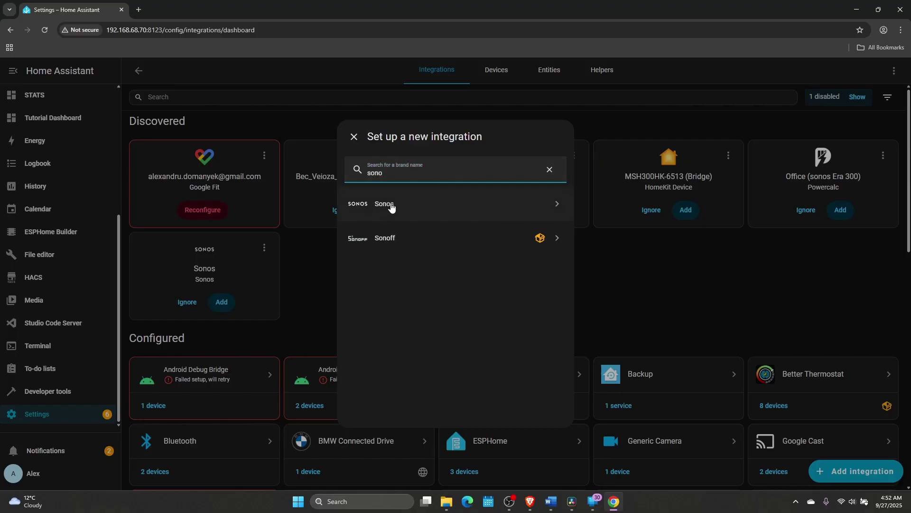
{"action": "left_click", "coordinate": [391, 204]}
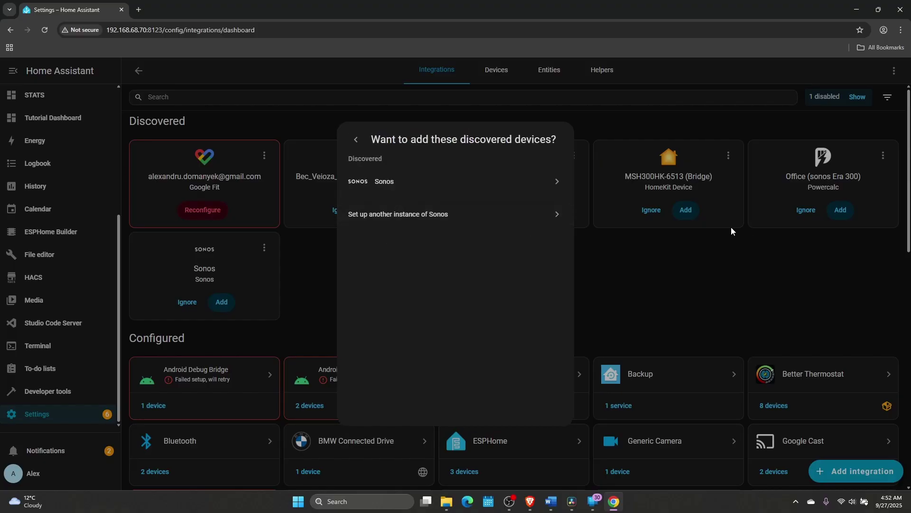
{"action": "left_click", "coordinate": [472, 188]}
{"action": "left_click", "coordinate": [522, 308]}
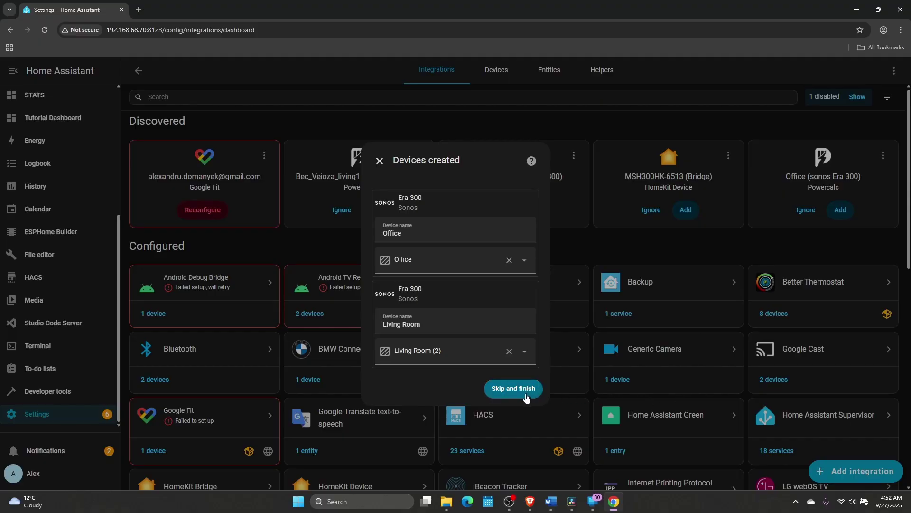
{"action": "left_click", "coordinate": [523, 393]}
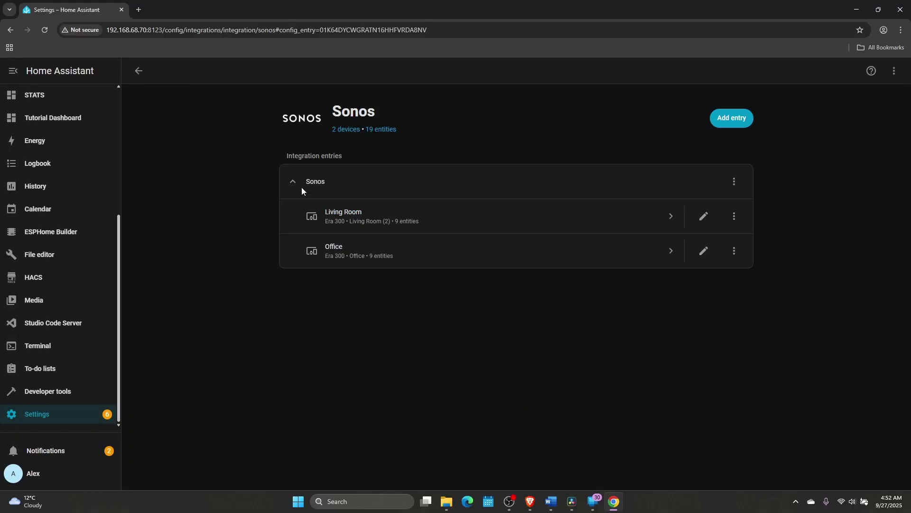